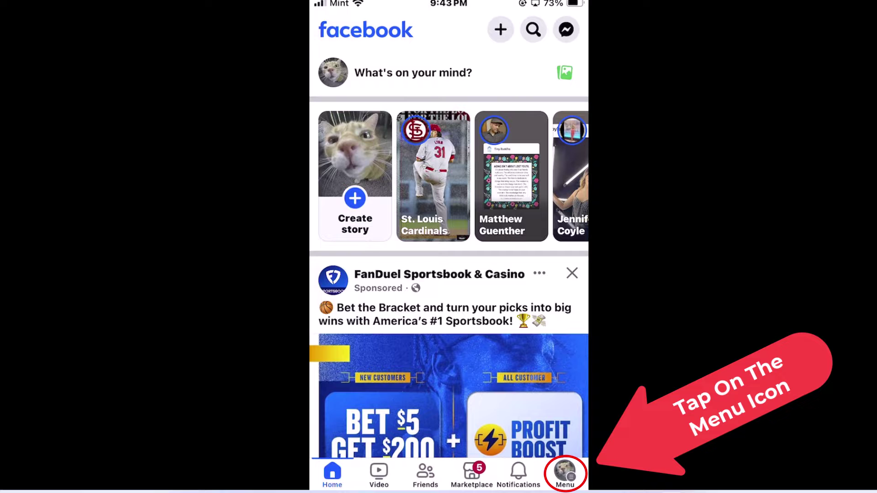
Step: Switch from the home feed to the Menu screen via the profile-picture tab
click(564, 473)
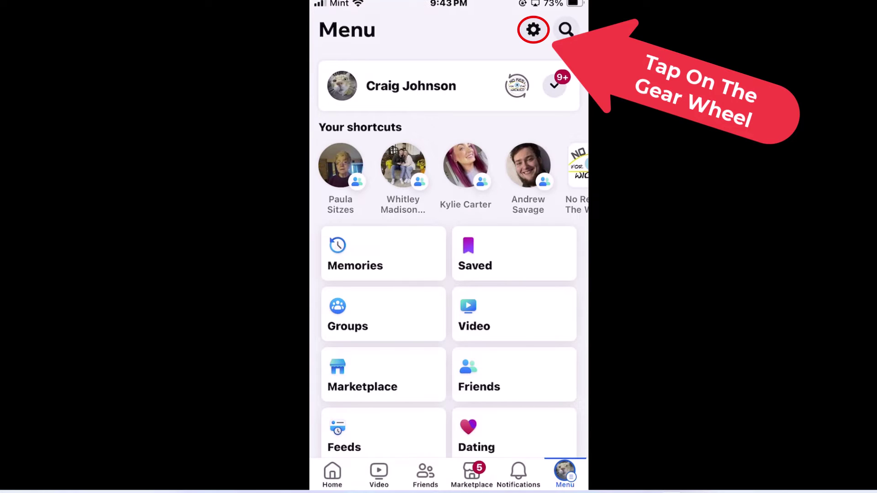
Step: Go from the Menu screen to Settings & privacy using the top-right gear icon
click(533, 29)
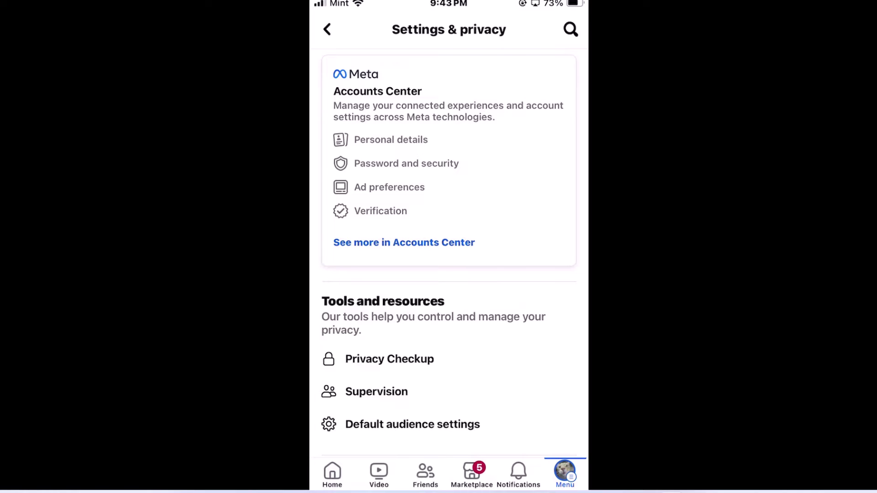
scroll(448, 274, down, 6)
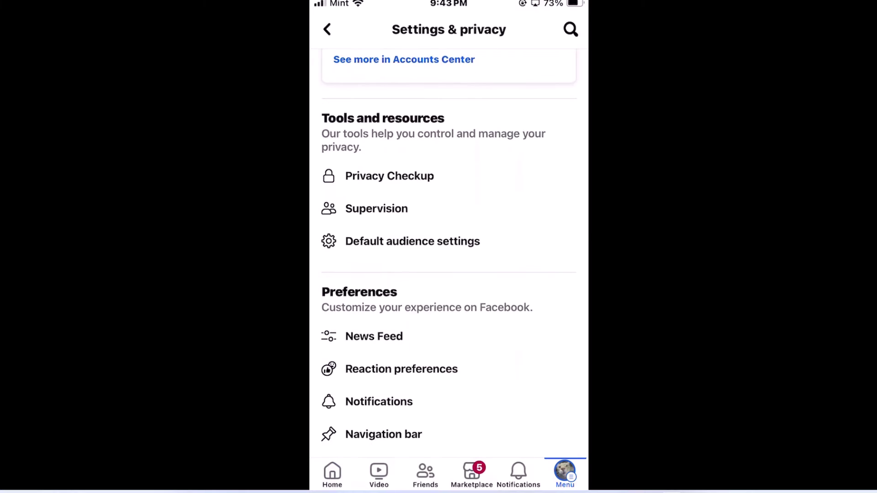
scroll(448, 275, down, 2)
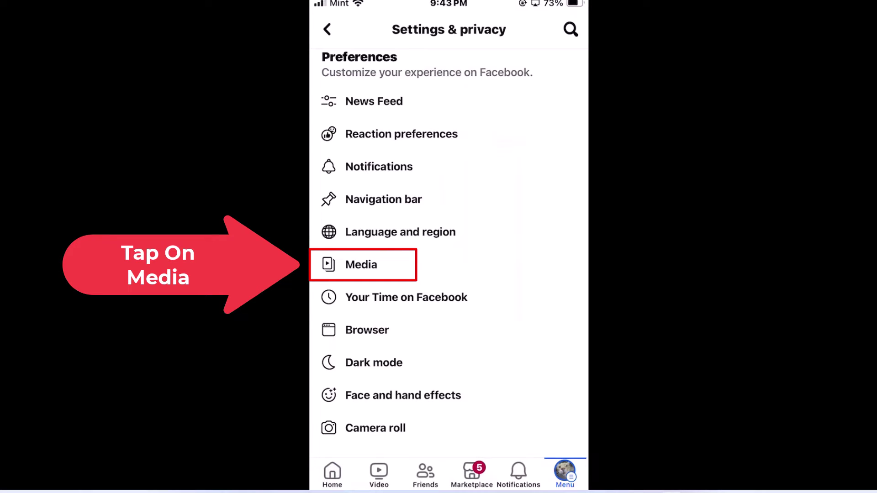
Step: Open Media settings to show Autoplay set to On Wi-Fi Only
click(361, 264)
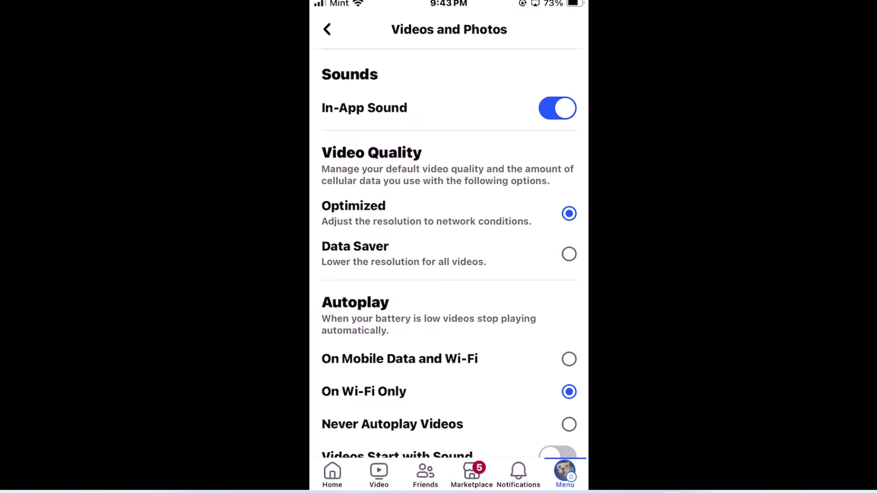
scroll(449, 274, down, 5)
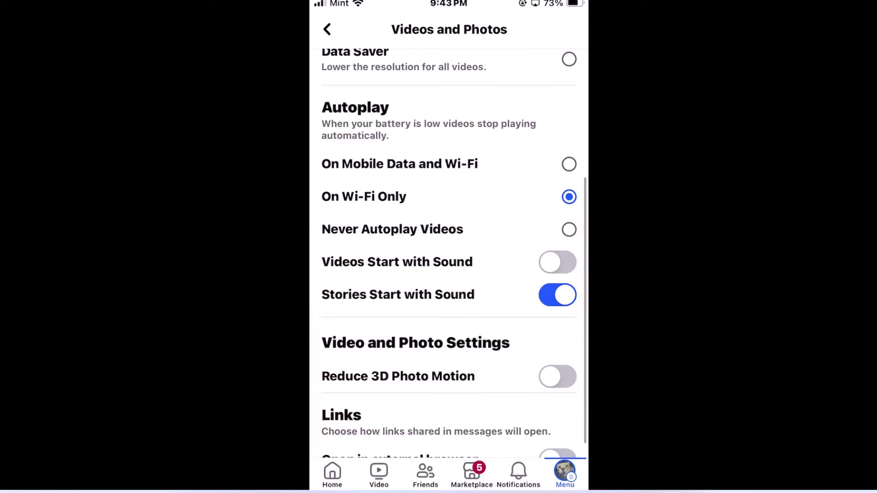